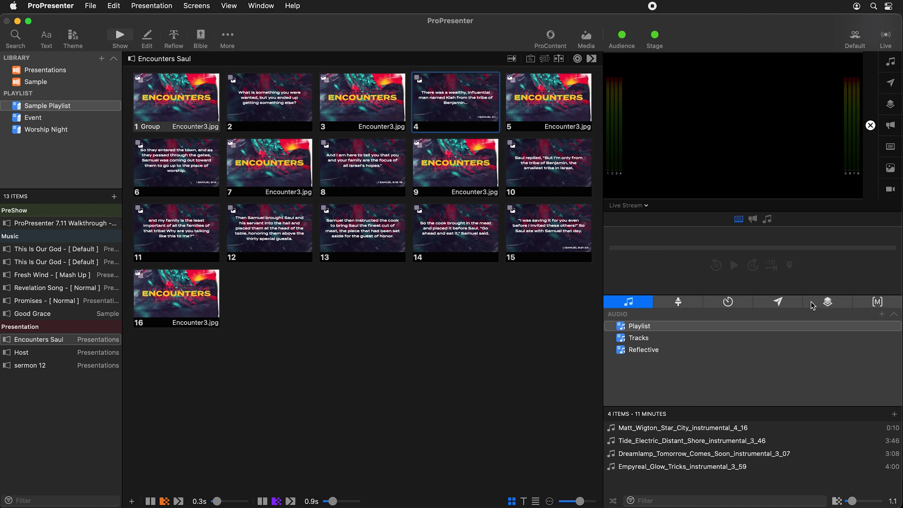
Add a new prop named 'PiP' in the Props list and open it in the prop editor.
left_click(832, 304)
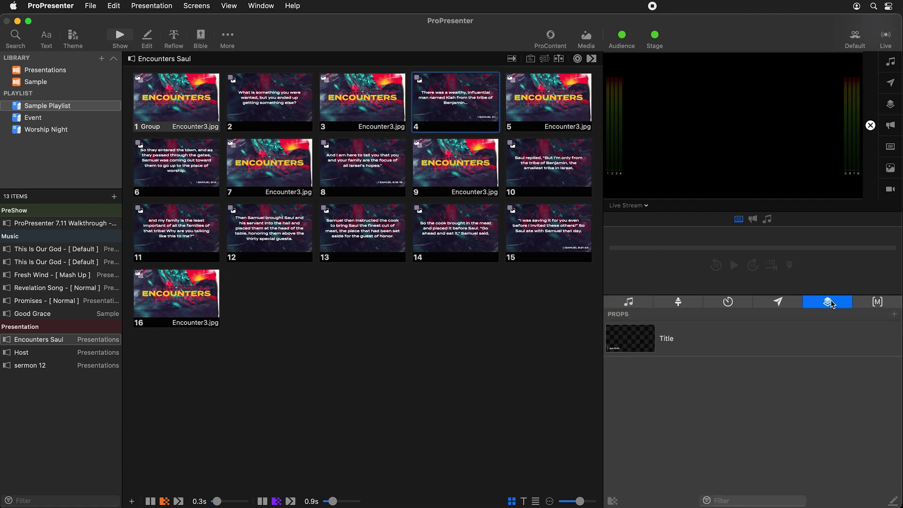
left_click(895, 315)
type("PiP")
key("Return")
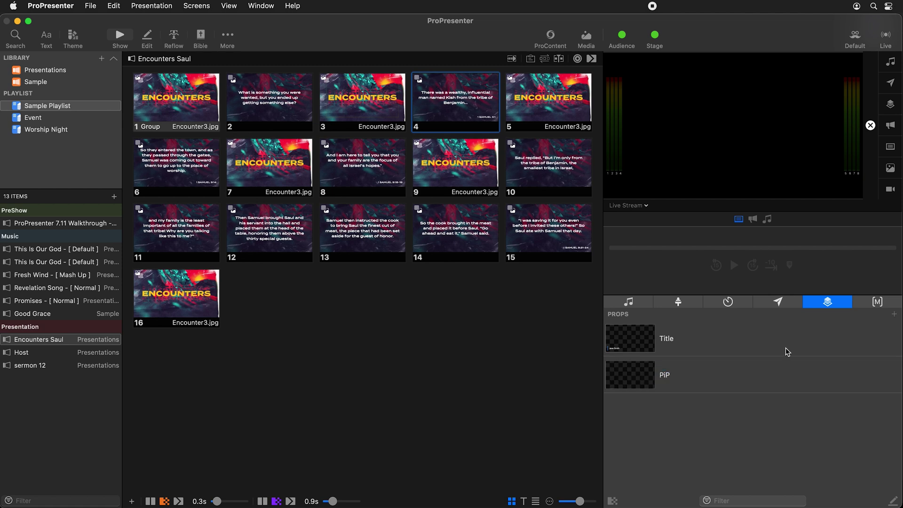
right_click(731, 373)
left_click(753, 378)
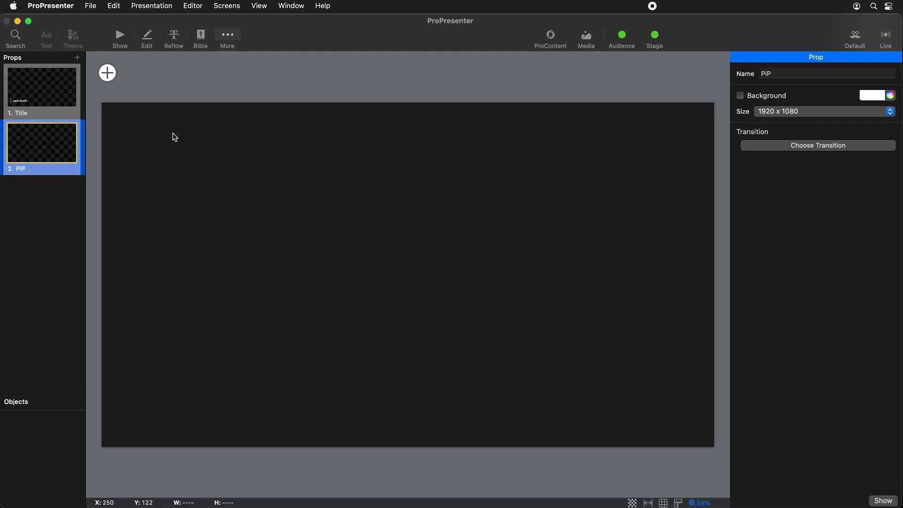
Add a video input box to the PiP prop and size it 480 × 270.
left_click(107, 72)
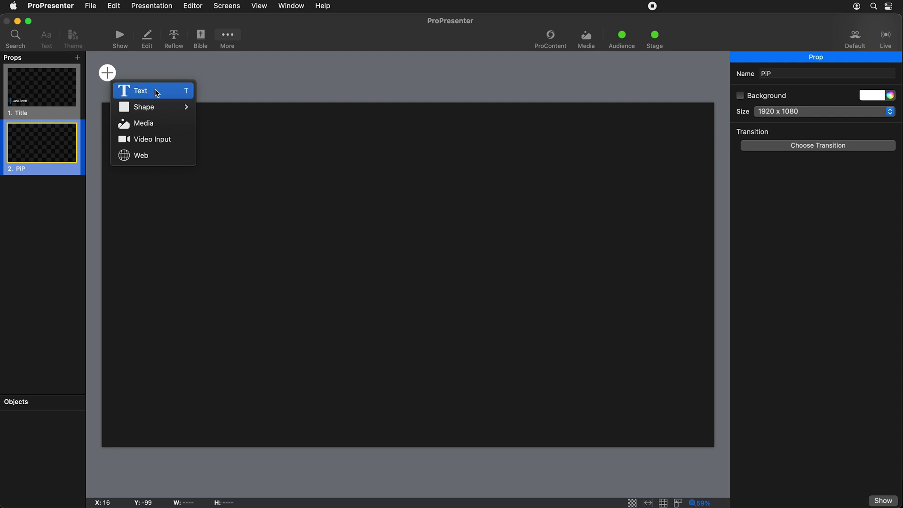
left_click(156, 139)
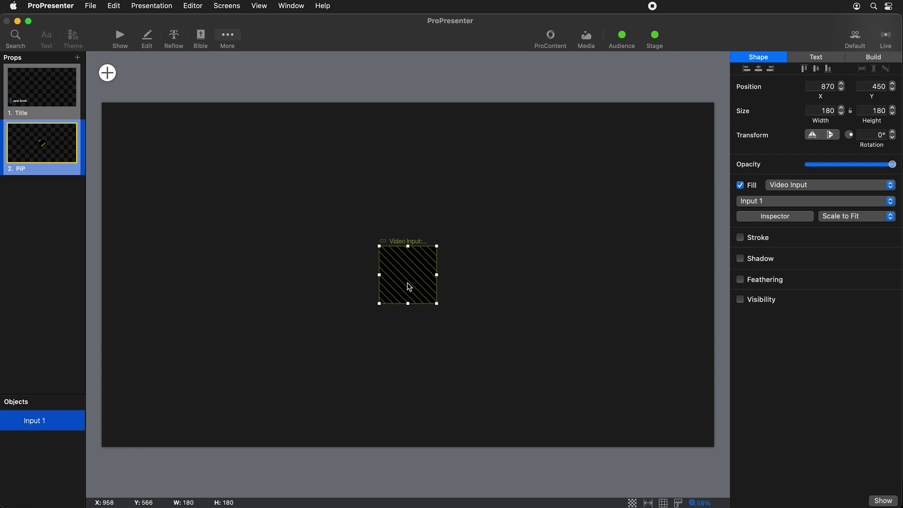
left_click(815, 113)
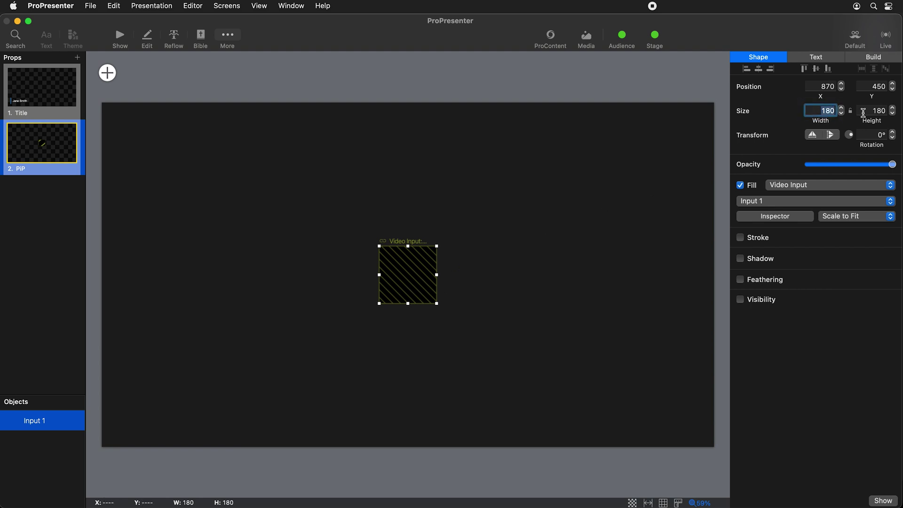
type("480")
key("Tab")
type("2")
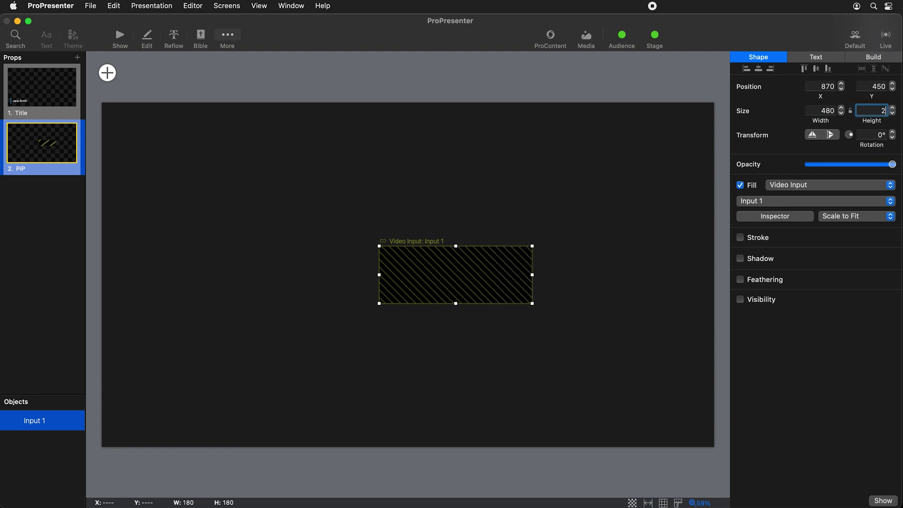
type("70")
key("Return")
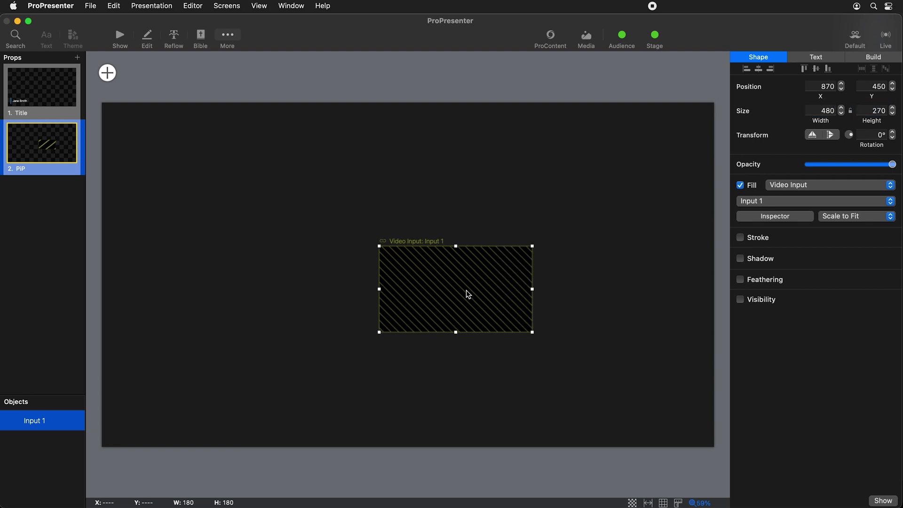
Move the box to the canvas's lower-left corner, keep Input 1 as its source, and return to the show.
left_click_drag(481, 278, 212, 378)
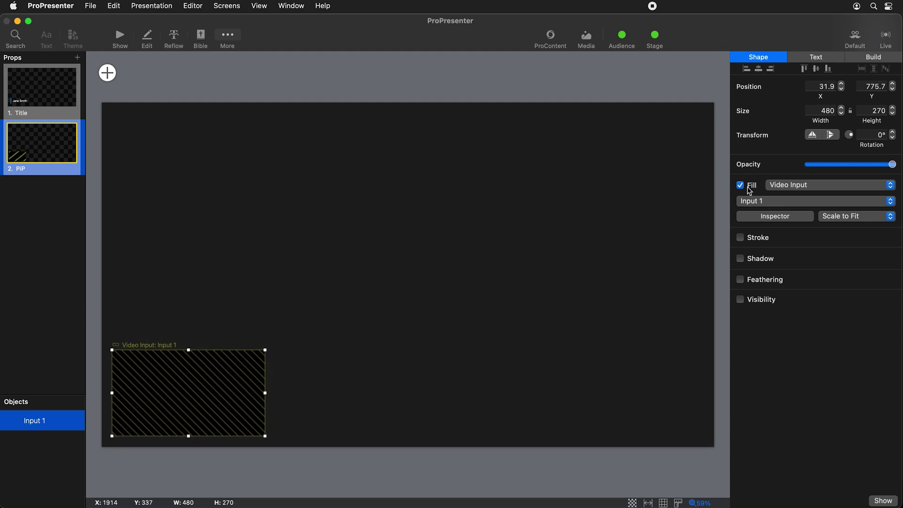
left_click(766, 201)
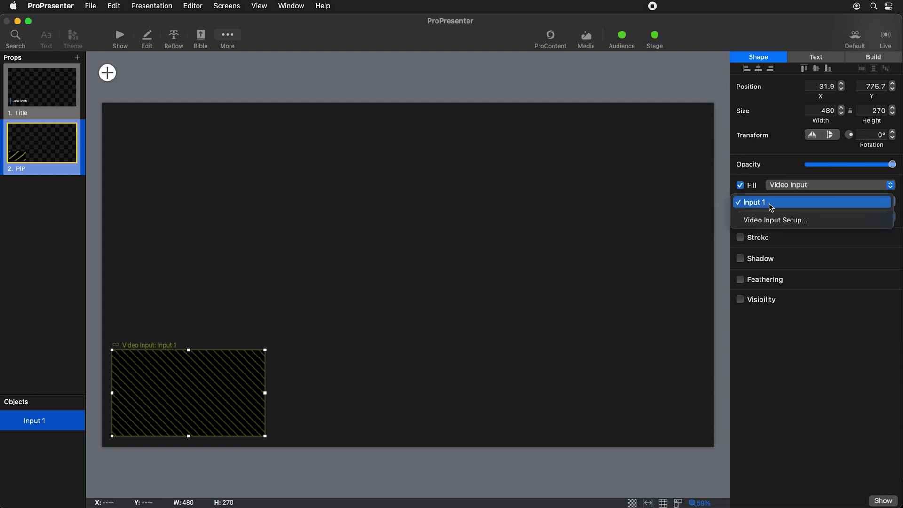
left_click(770, 207)
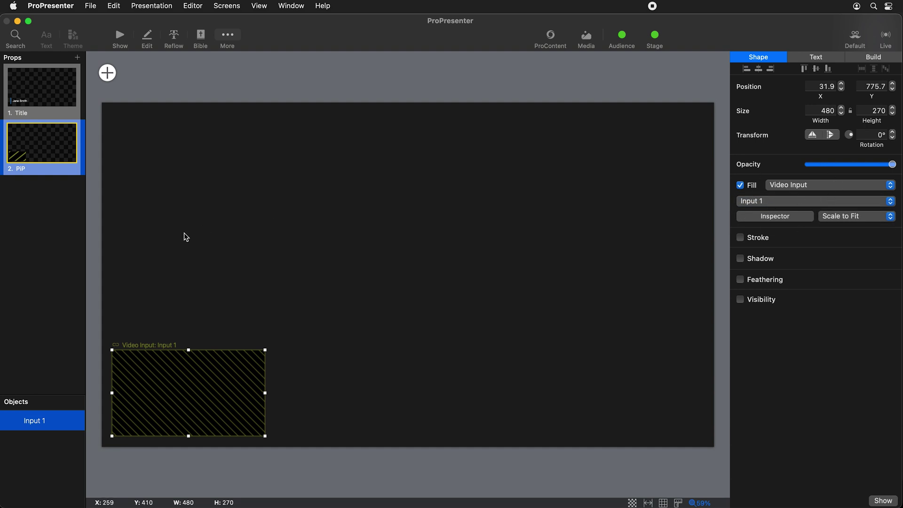
left_click(120, 37)
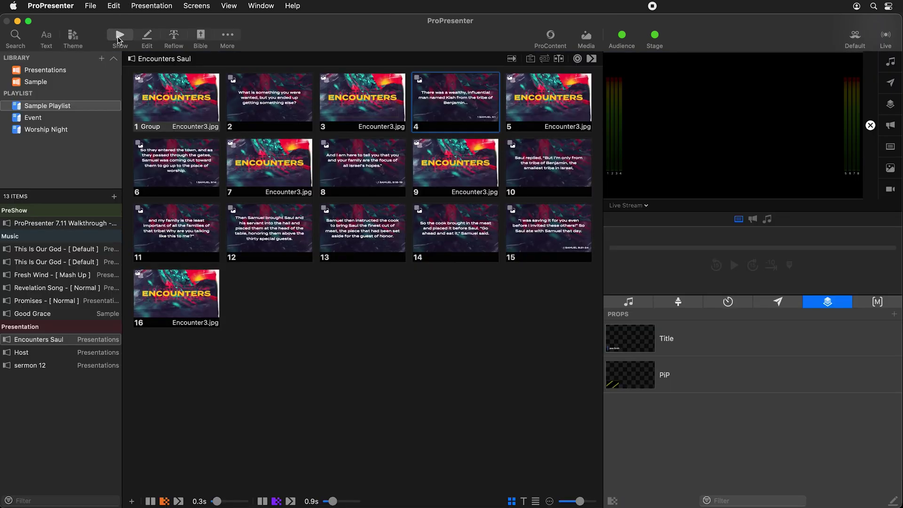
Put slide 2 live with the PiP inset, step through slides 4, 8 and 2, then clear the prop.
left_click(280, 100)
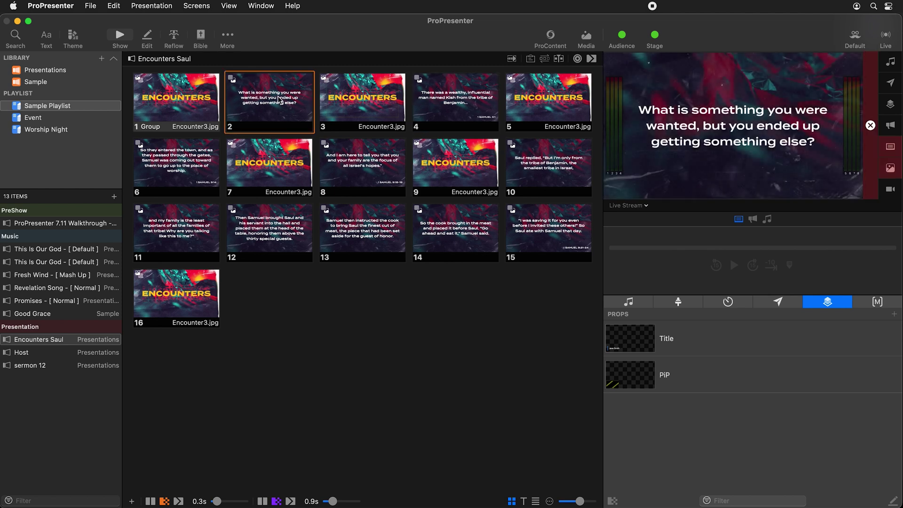
left_click(685, 382)
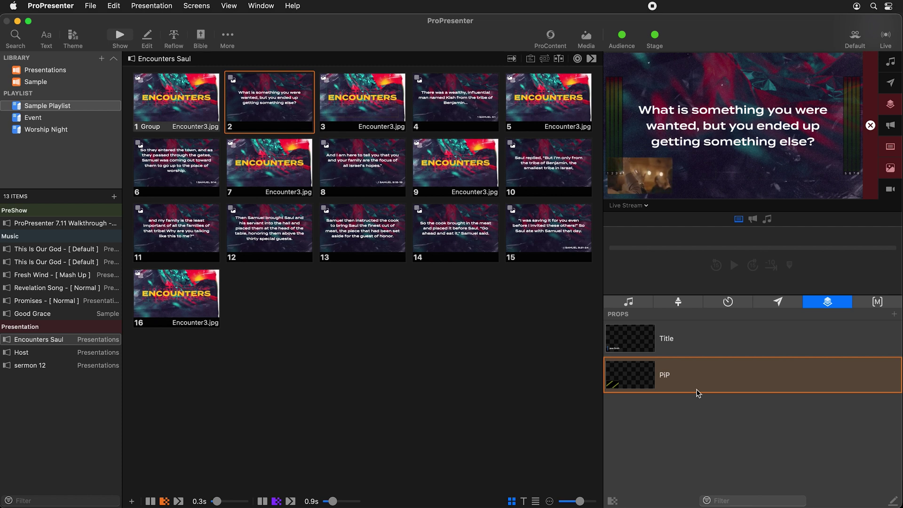
left_click(464, 100)
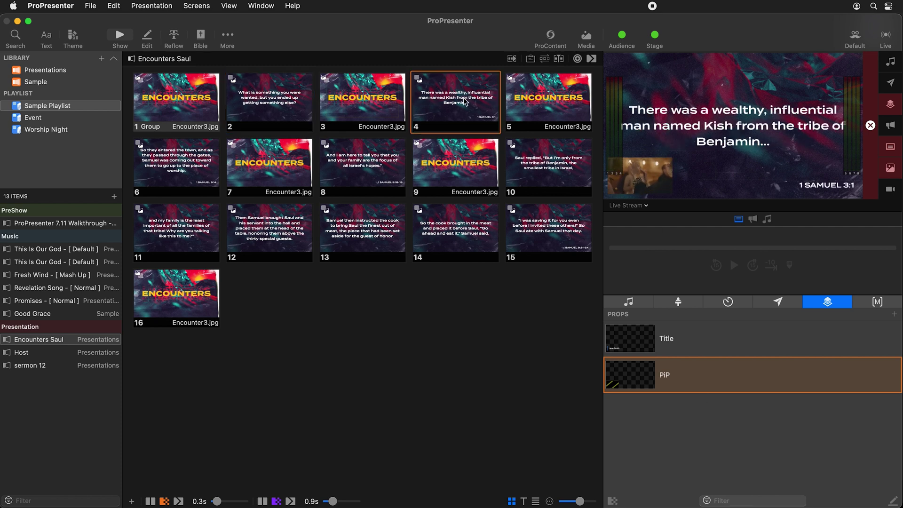
left_click(374, 161)
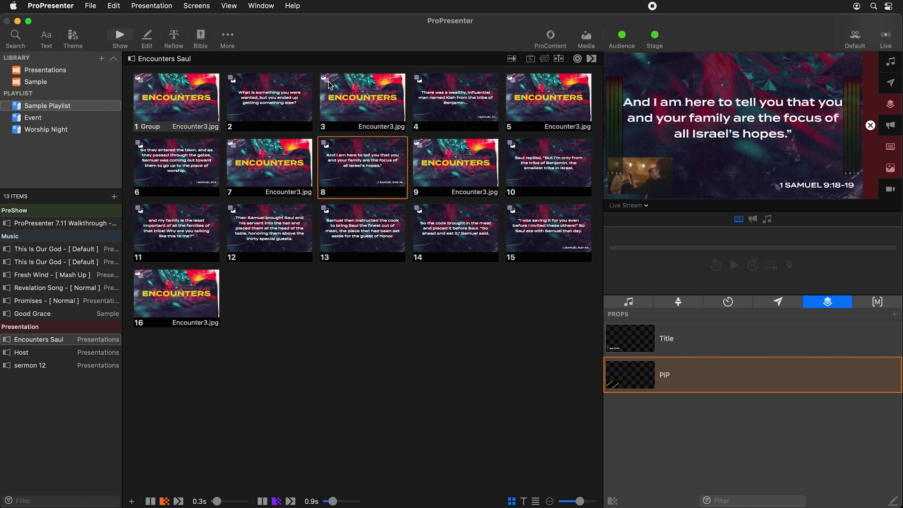
left_click(284, 92)
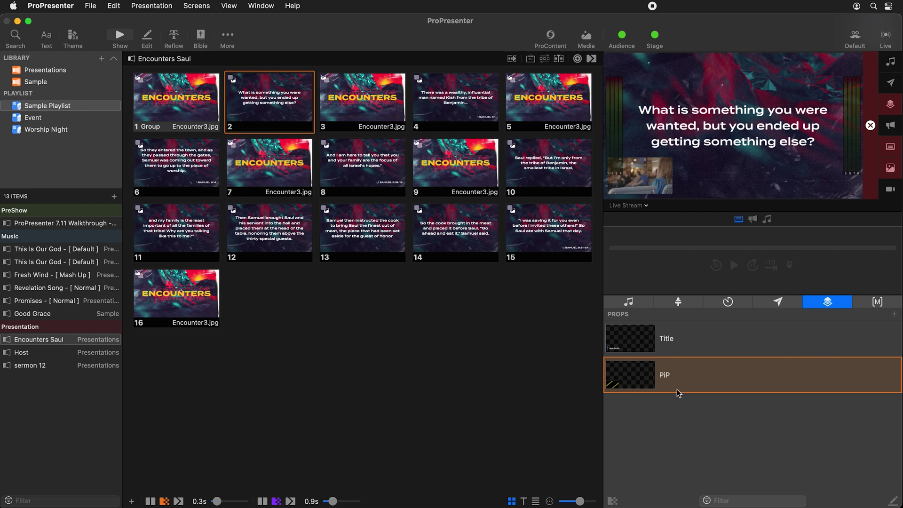
left_click(684, 375)
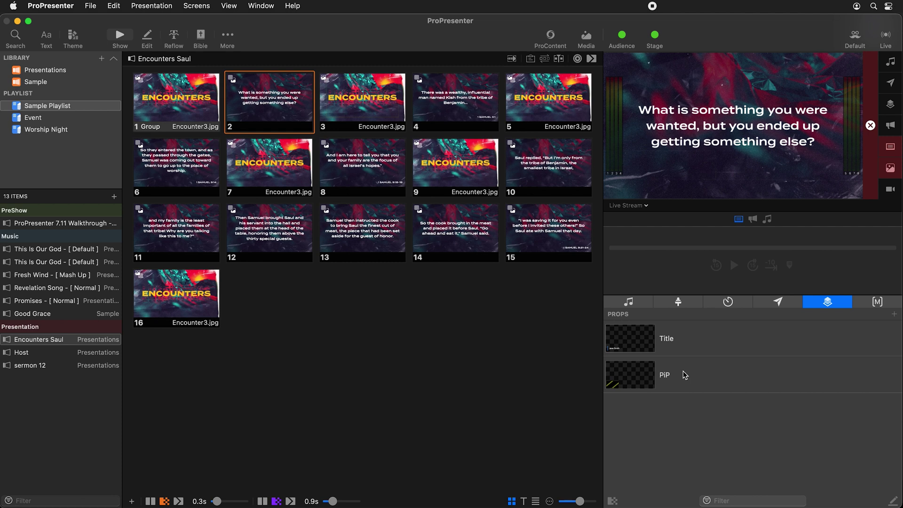
Bring the PiP prop back live and switch the preview to the Main Output screen.
left_click(612, 501)
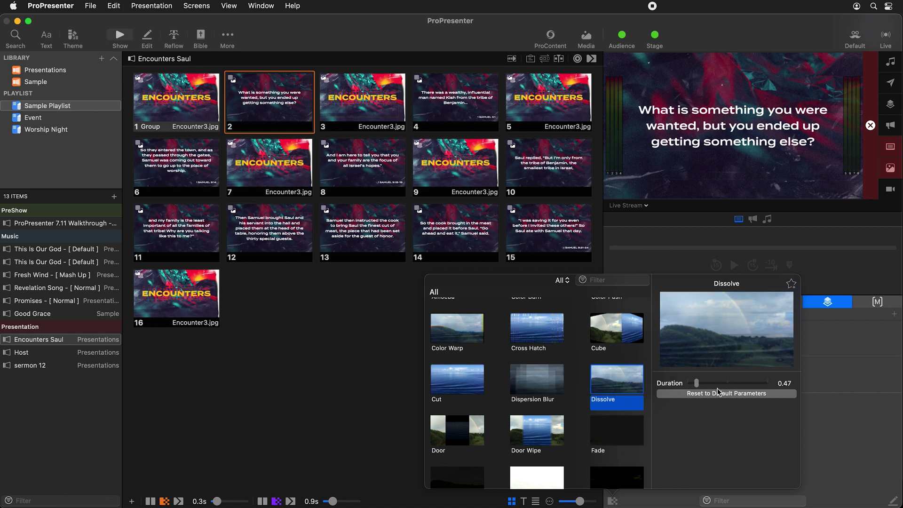
left_click(848, 441)
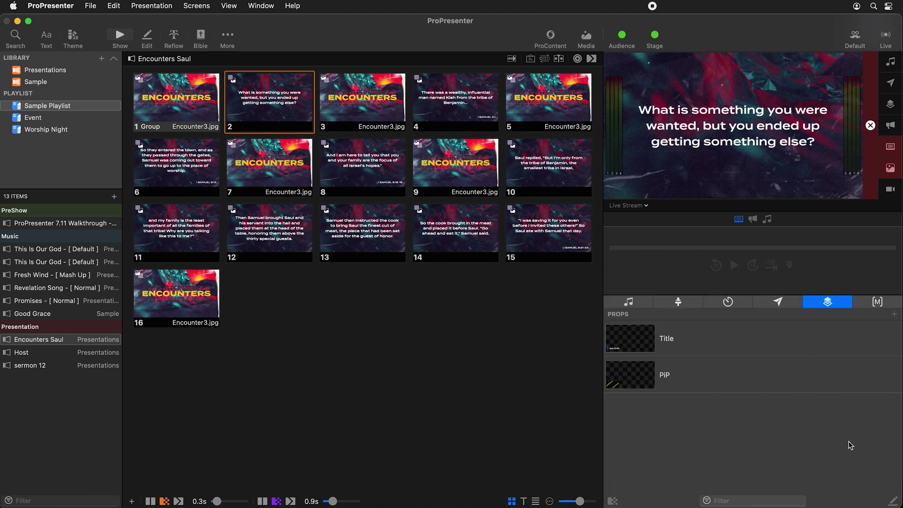
left_click(743, 374)
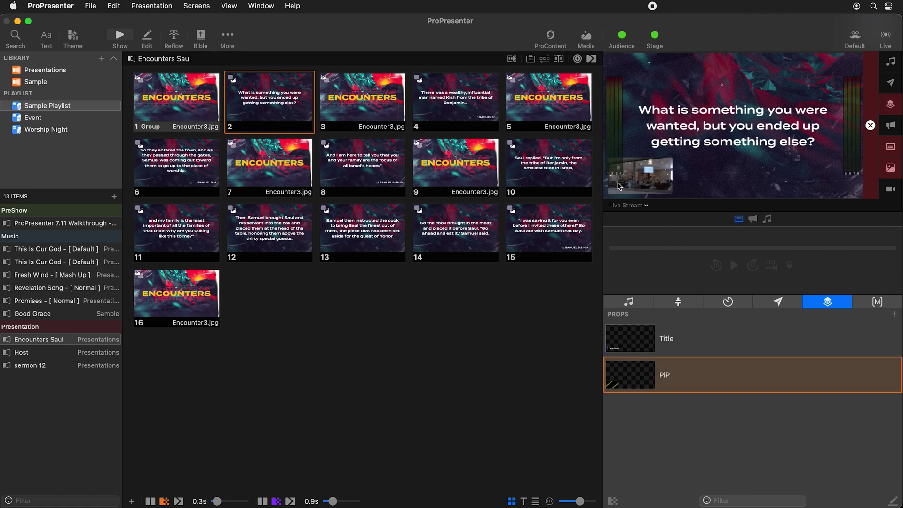
left_click(642, 205)
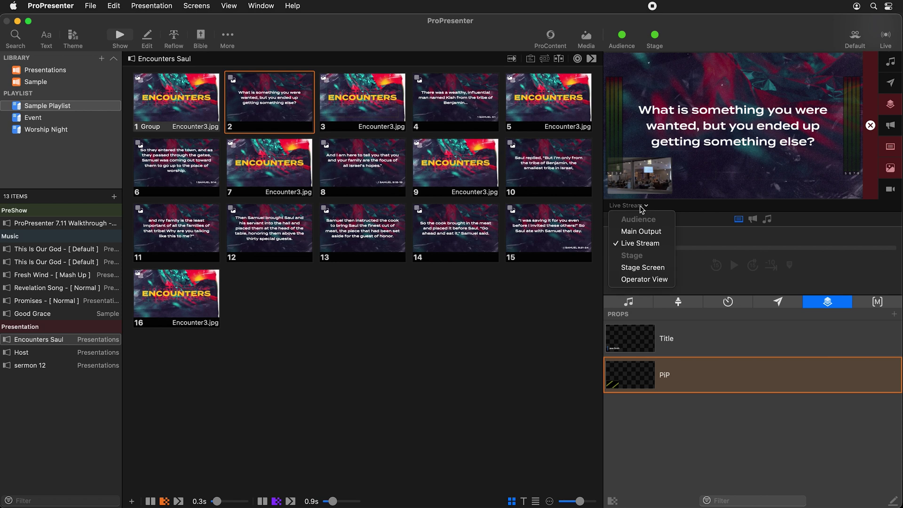
left_click(642, 232)
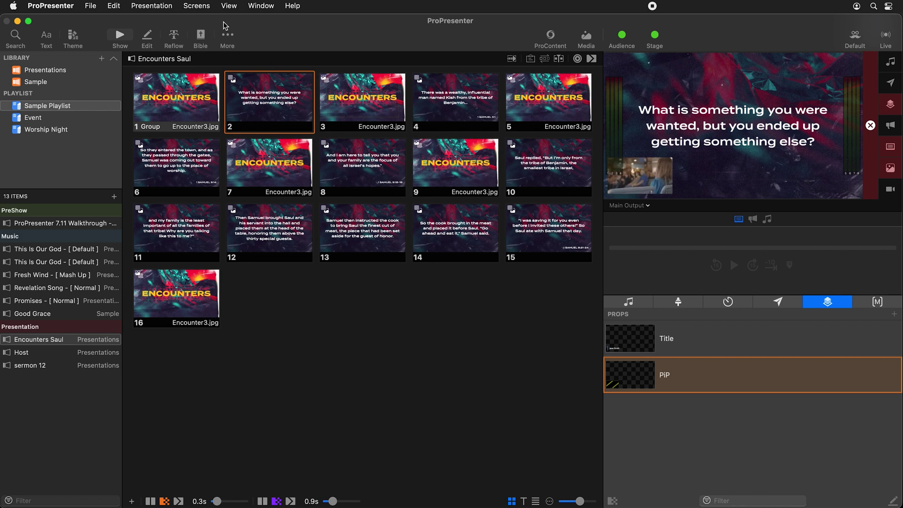
Turn off Props for the Main Output in the Default look and save the look.
left_click(199, 10)
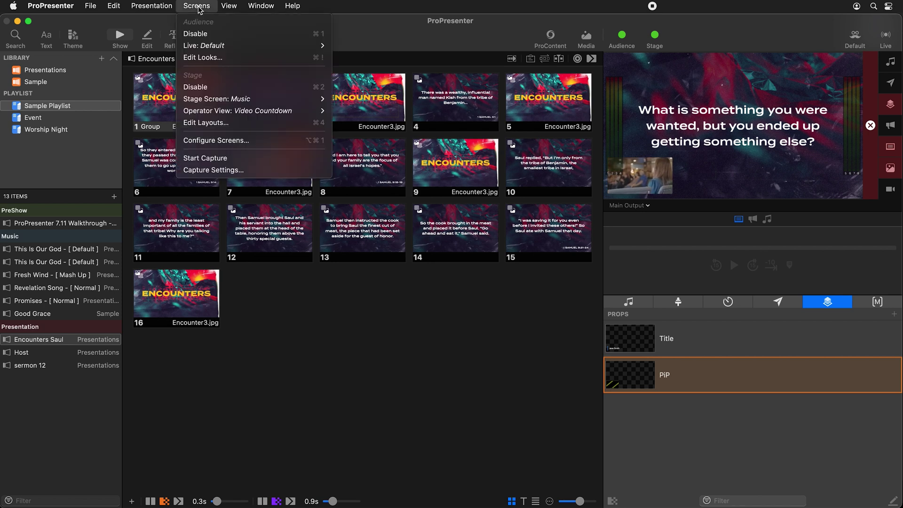
left_click(204, 58)
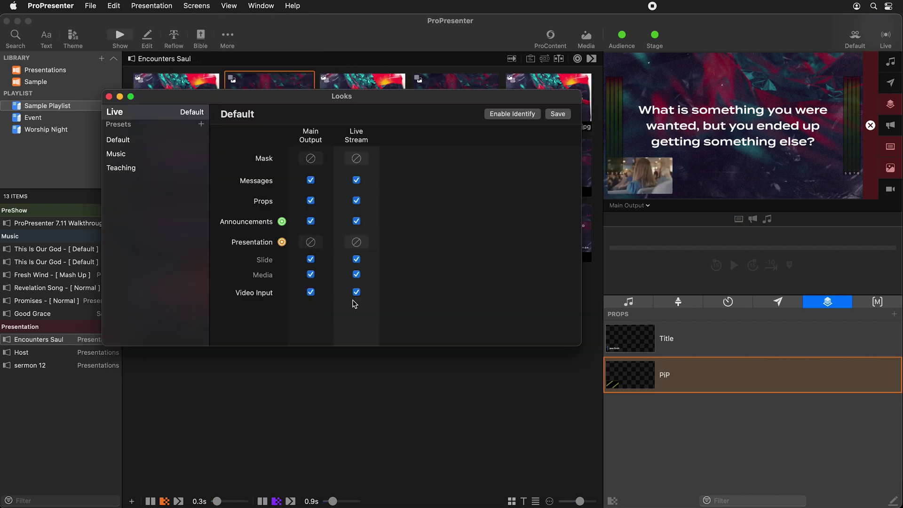
left_click(311, 201)
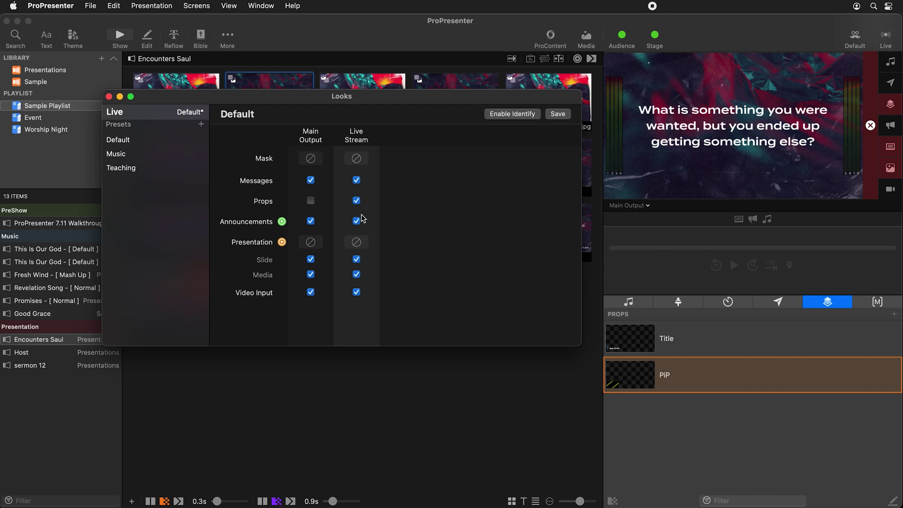
left_click(566, 117)
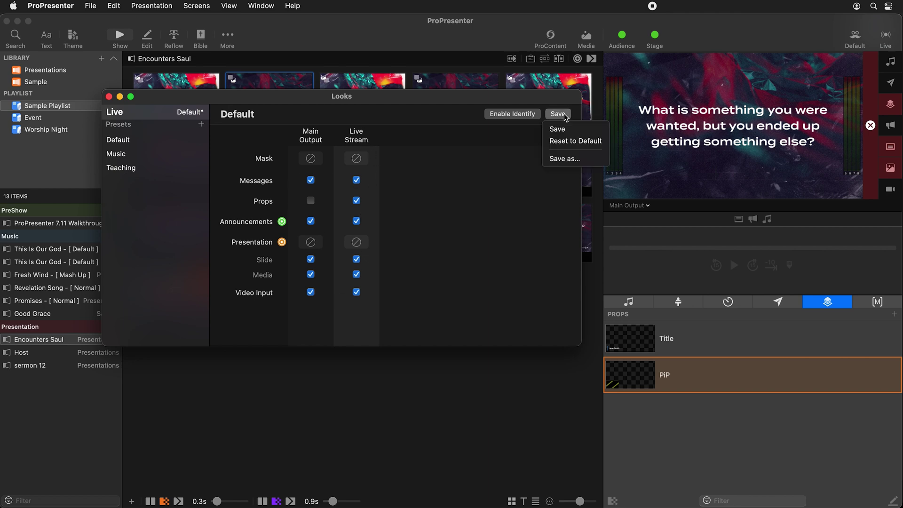
left_click(563, 126)
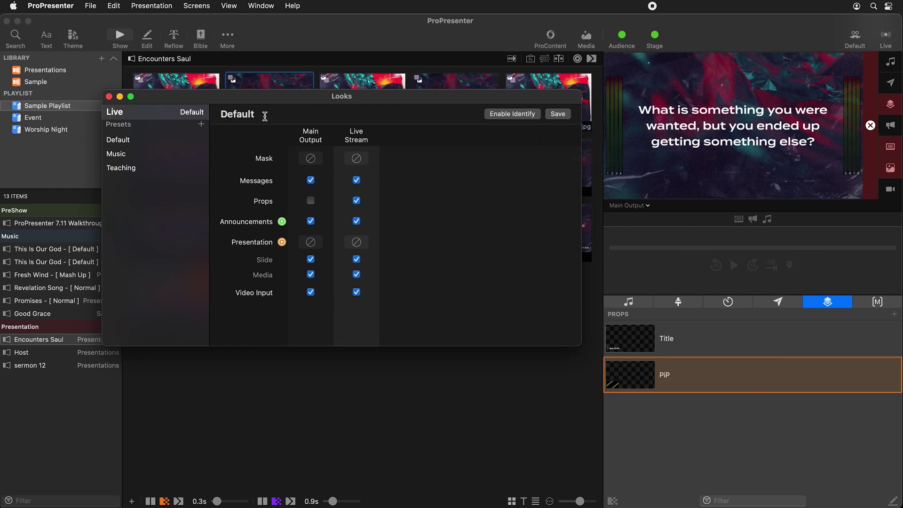
Close the looks editor and switch the preview back to Live Stream.
left_click(108, 96)
left_click(634, 207)
left_click(640, 243)
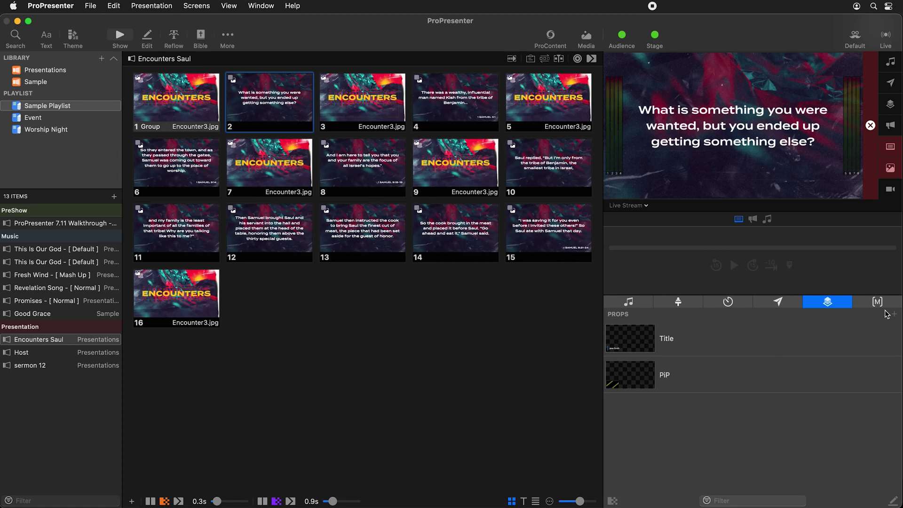
Create a new prop named 'Side by Side' and open it for editing.
left_click(895, 315)
key("BackSpace")
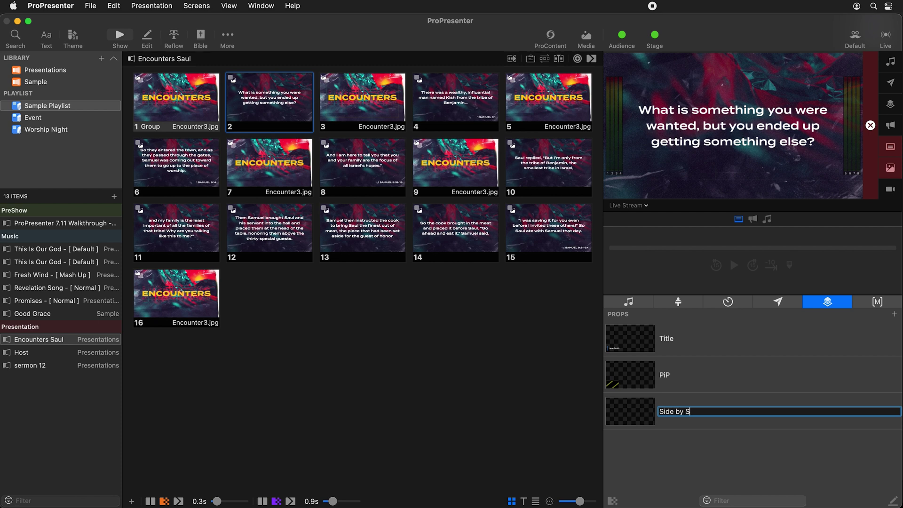
key("Return")
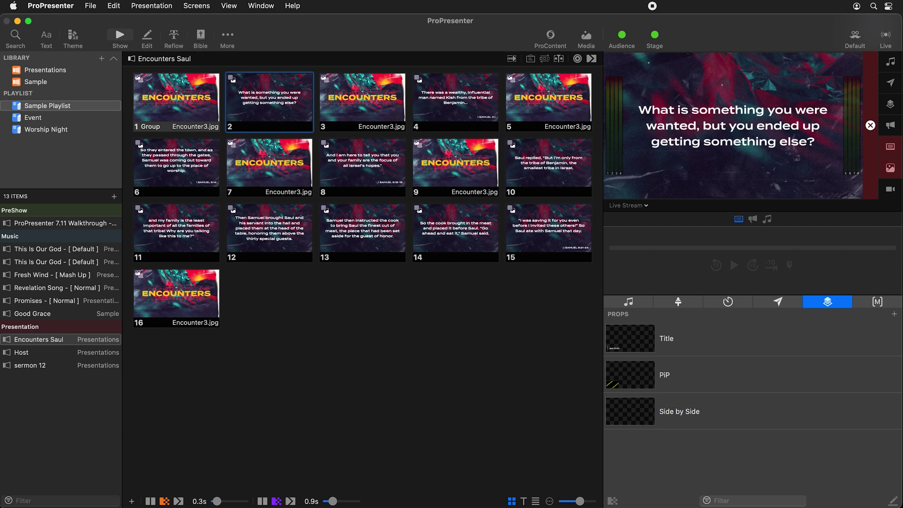
right_click(733, 420)
left_click(752, 403)
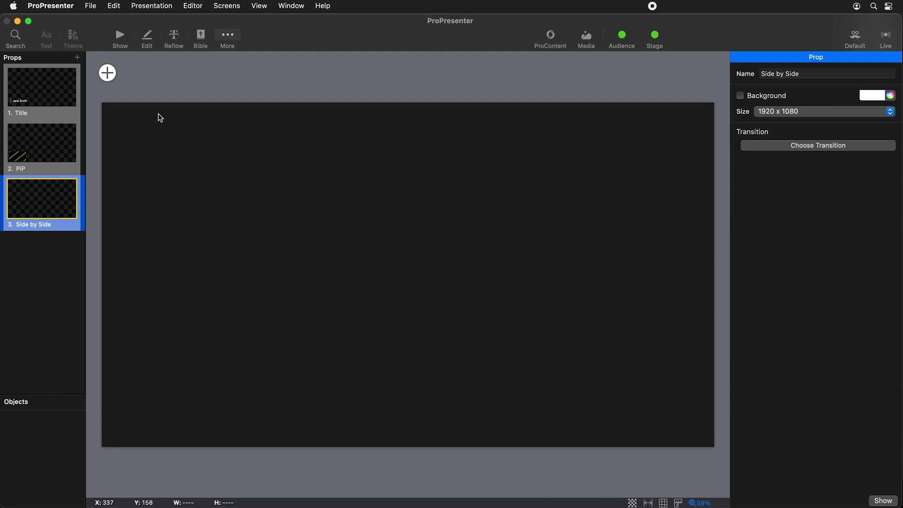
Add a Rounded Rect shape to the Side by Side prop.
left_click(108, 73)
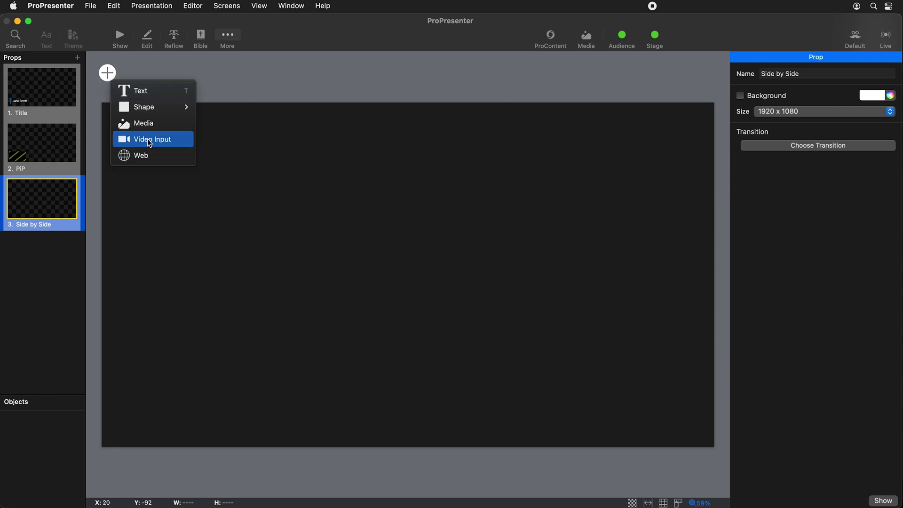
mouse_move(163, 104)
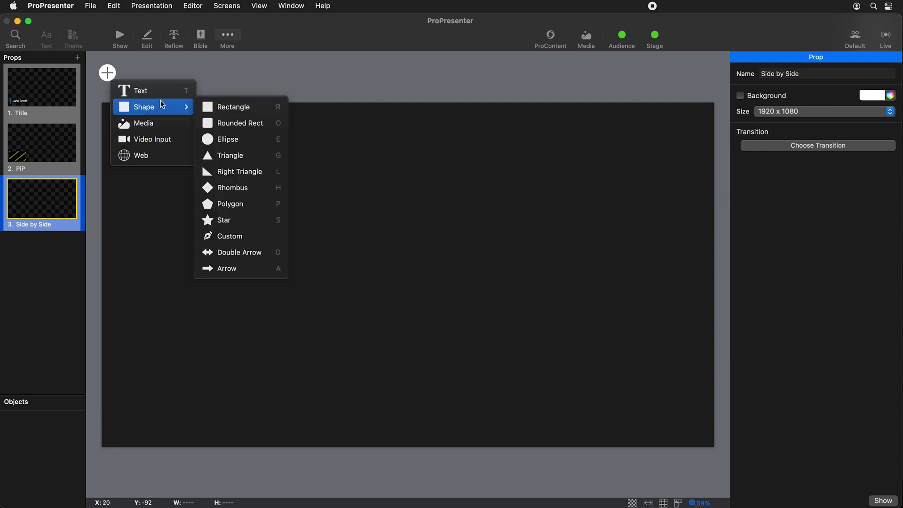
left_click(244, 132)
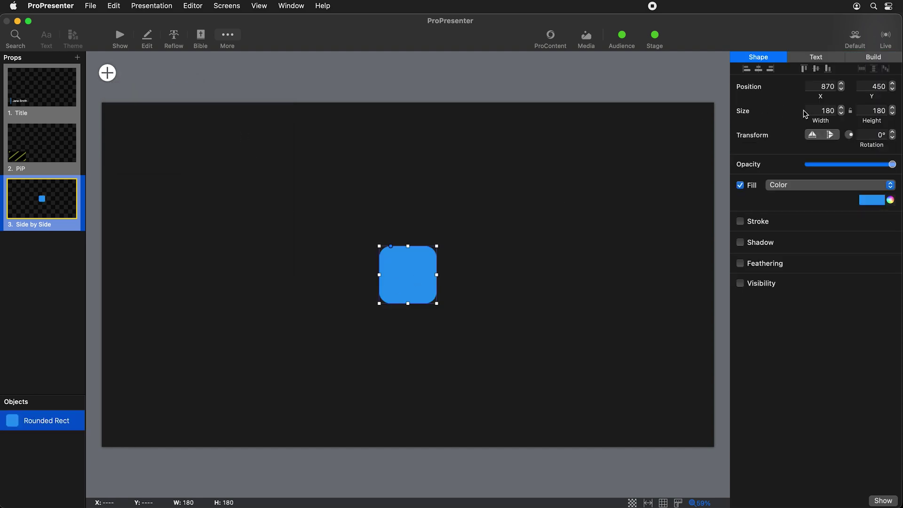
Size the rounded rectangle to 480 × 270, then widen it proportionally to 900 × 506.3.
left_click(816, 111)
type("480")
key("Tab")
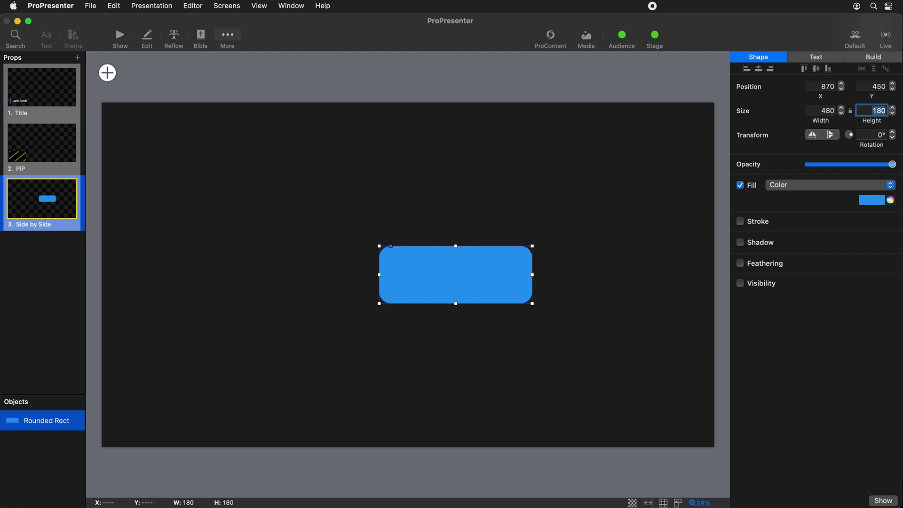
type("270")
key("Return")
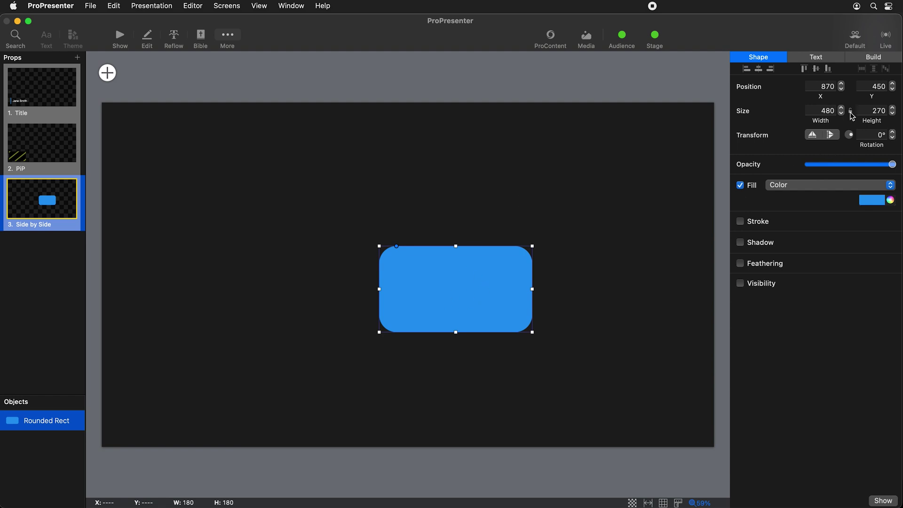
double_click(816, 112)
type("900")
key("Return")
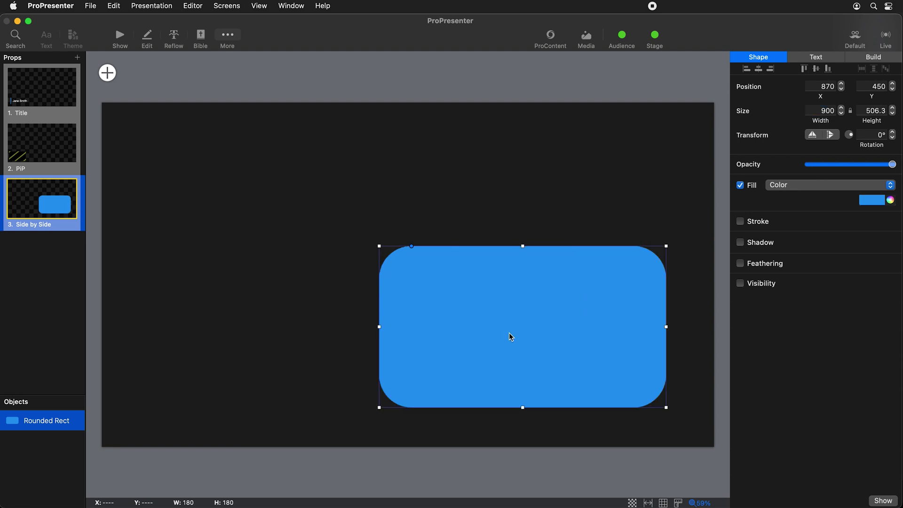
Move the box into the canvas's left half, tighten its corners to about 20%, and duplicate it.
left_click_drag(530, 336, 271, 287)
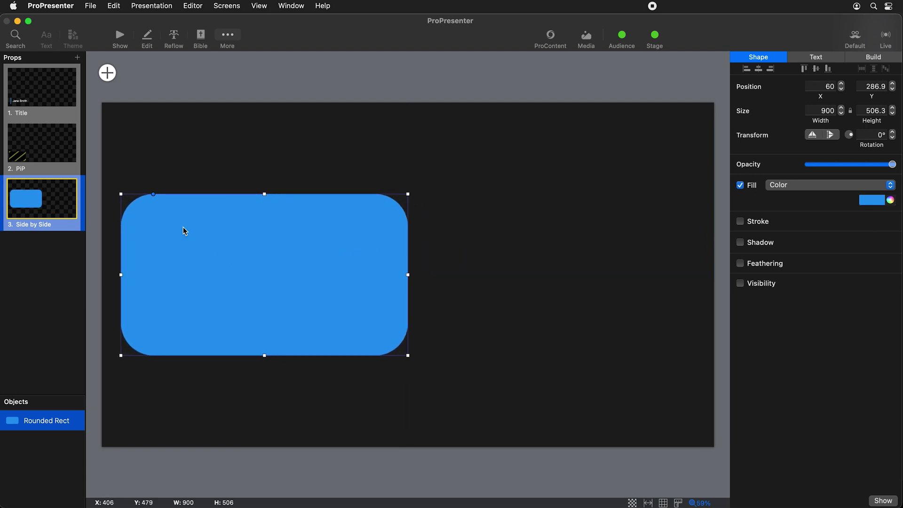
left_click_drag(151, 197, 138, 198)
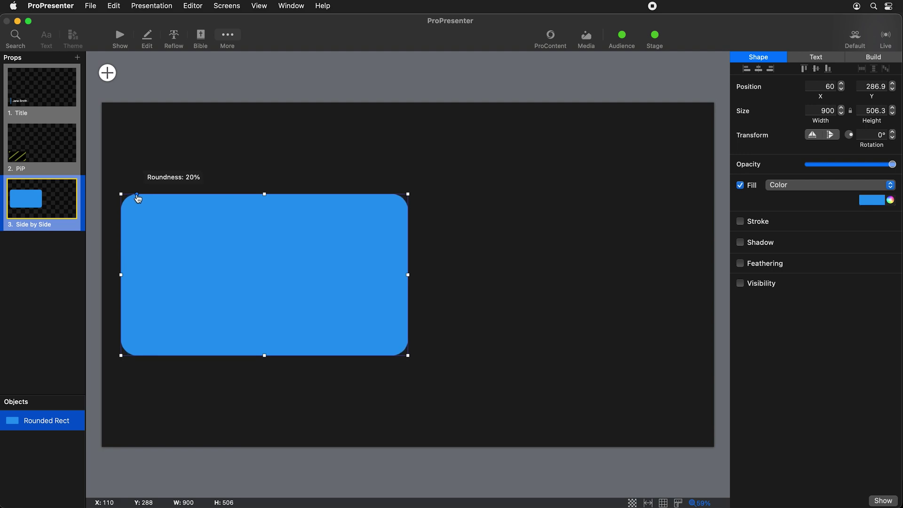
key("super+d")
Place the copy on the right and even both boxes at X 45.7 and 986.8, Y 286.9.
left_click_drag(253, 270, 559, 271)
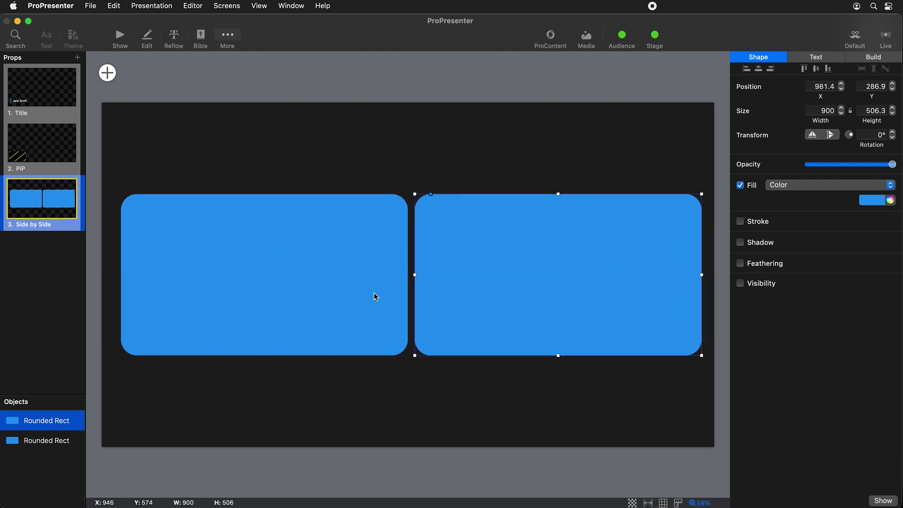
left_click_drag(301, 287, 295, 286)
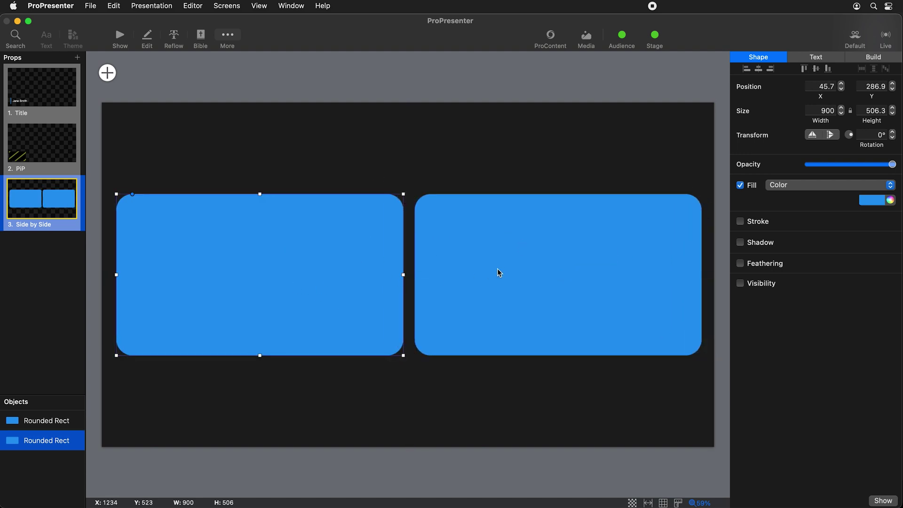
left_click(522, 273)
left_click_drag(520, 270, 522, 270)
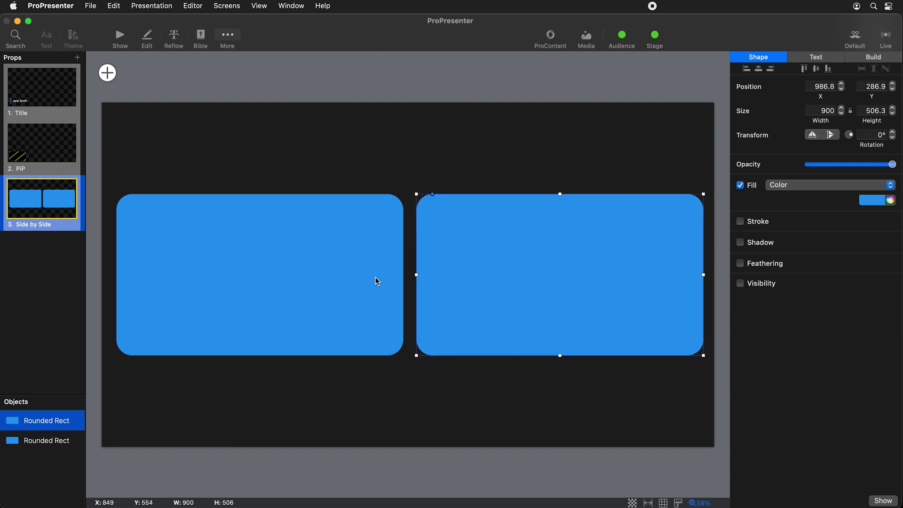
left_click(312, 278)
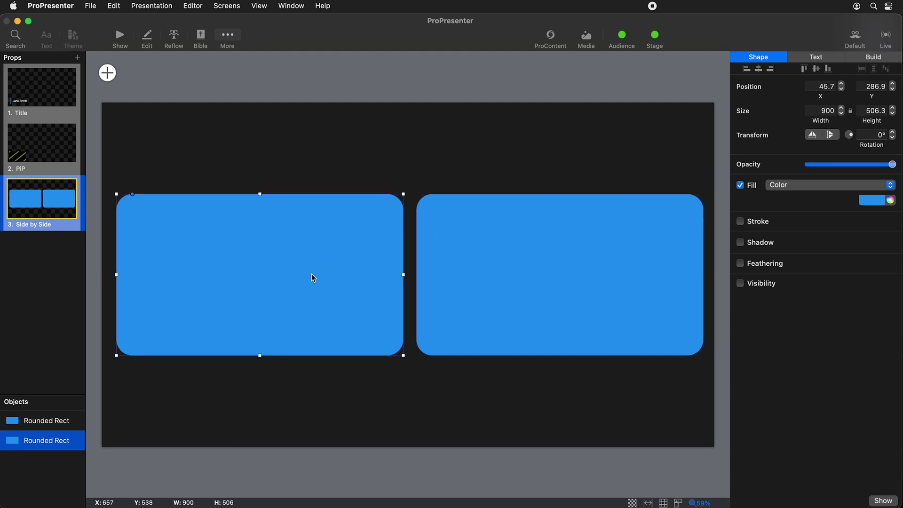
Fill the left box with camera Input 1 and the right box with the Main Output screen preview.
left_click(789, 187)
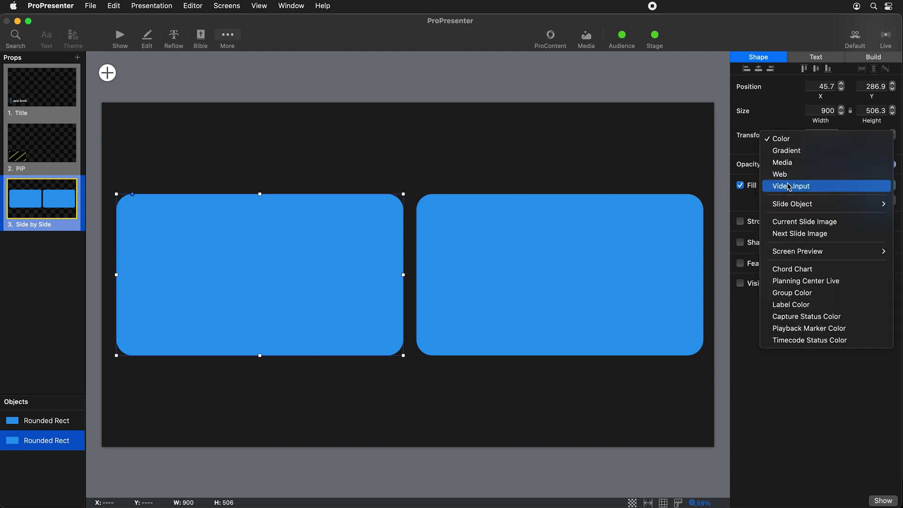
left_click(809, 188)
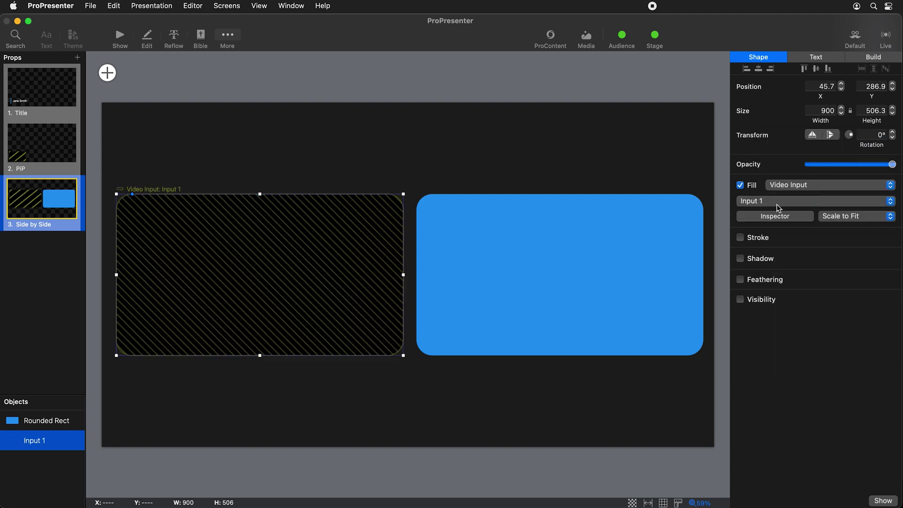
left_click(513, 269)
left_click(802, 185)
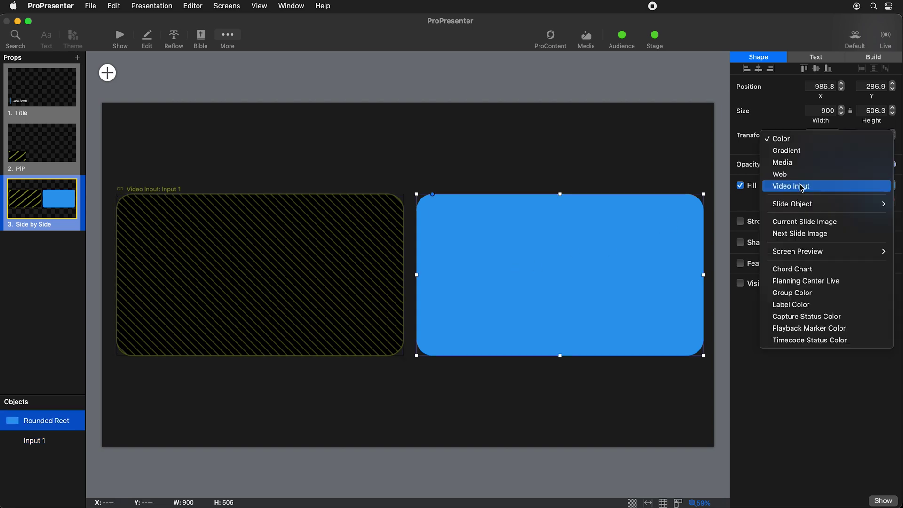
mouse_move(818, 255)
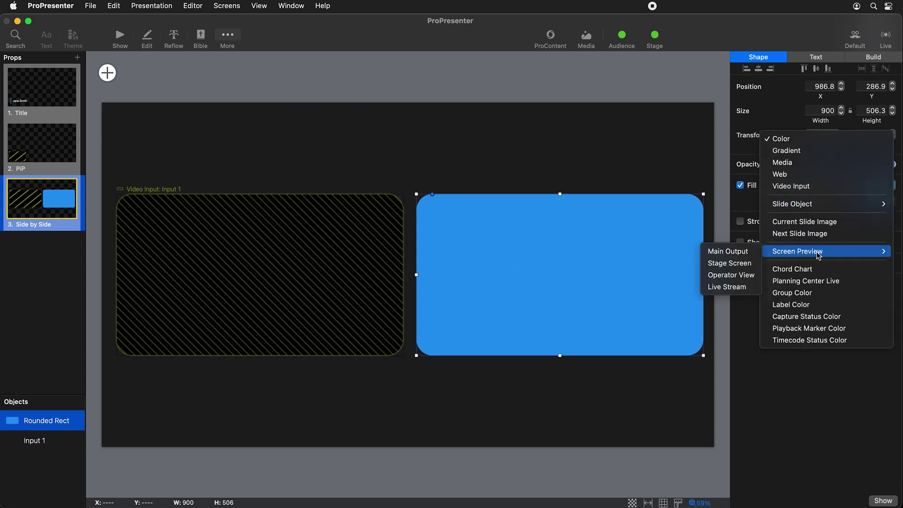
left_click(738, 254)
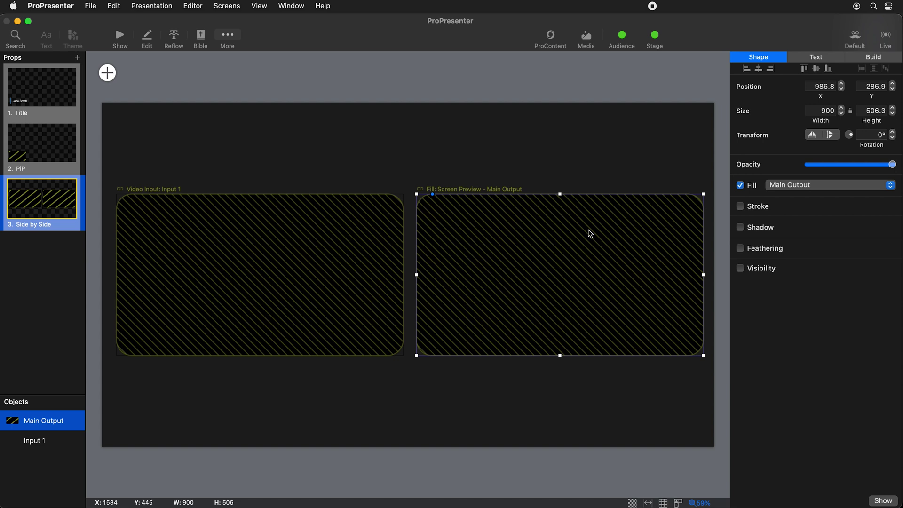
left_click(451, 415)
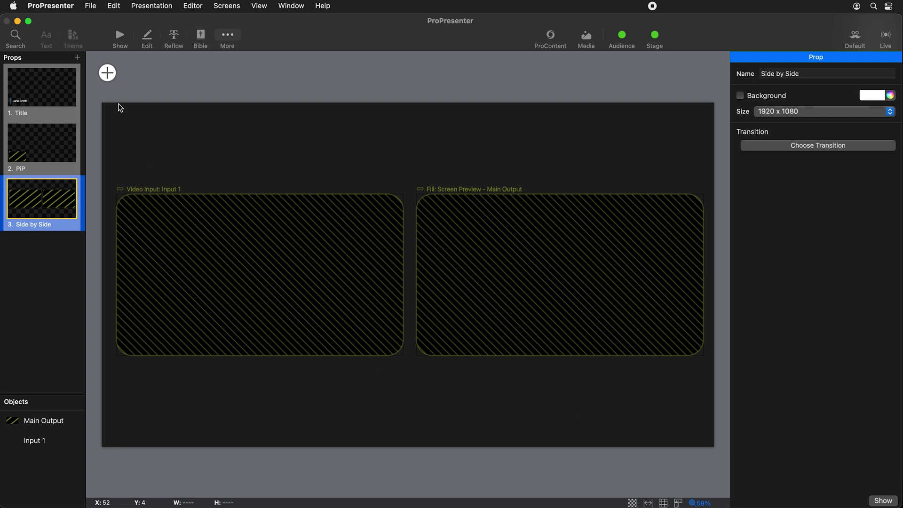
Add a plain rectangle and stretch it from the top-left corner over the full 1920 × 1080 canvas.
left_click(107, 74)
mouse_move(155, 107)
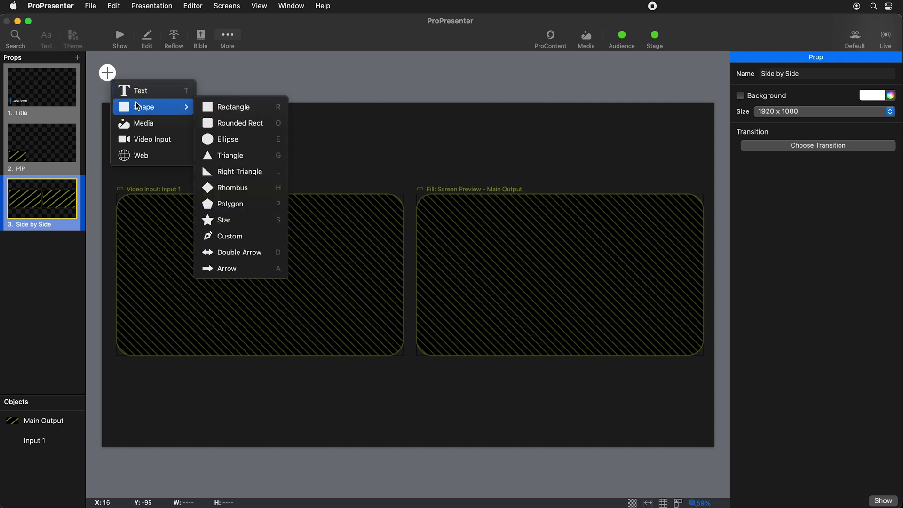
left_click(237, 105)
left_click_drag(415, 276, 132, 128)
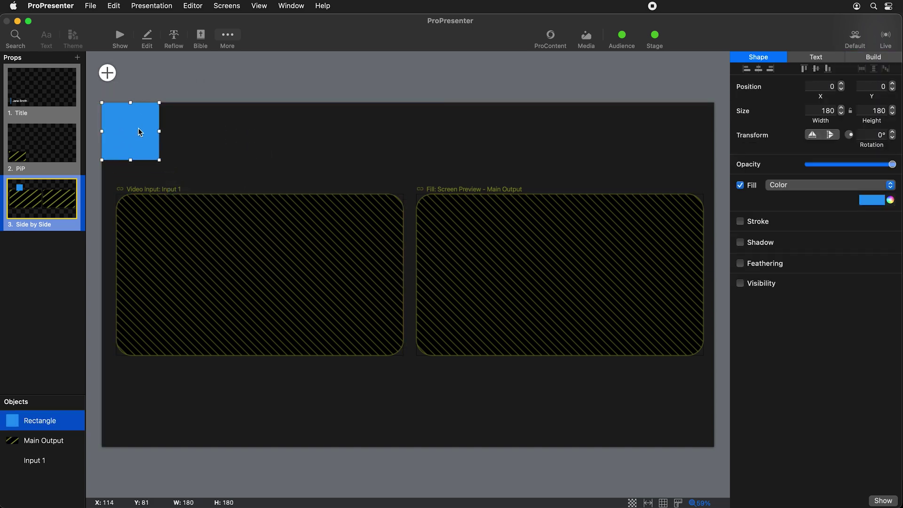
left_click_drag(164, 160, 713, 446)
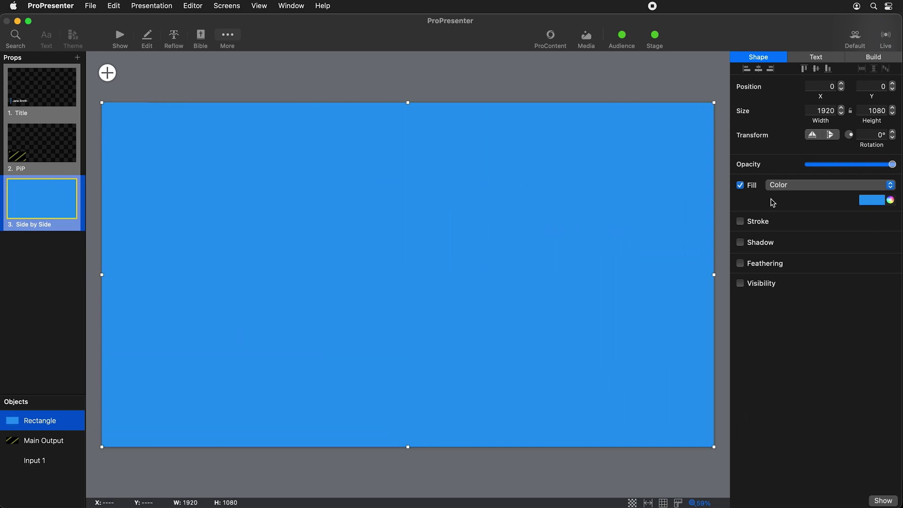
left_click(788, 189)
Give the full-canvas rectangle a gradient fill running from grey to black.
left_click(785, 151)
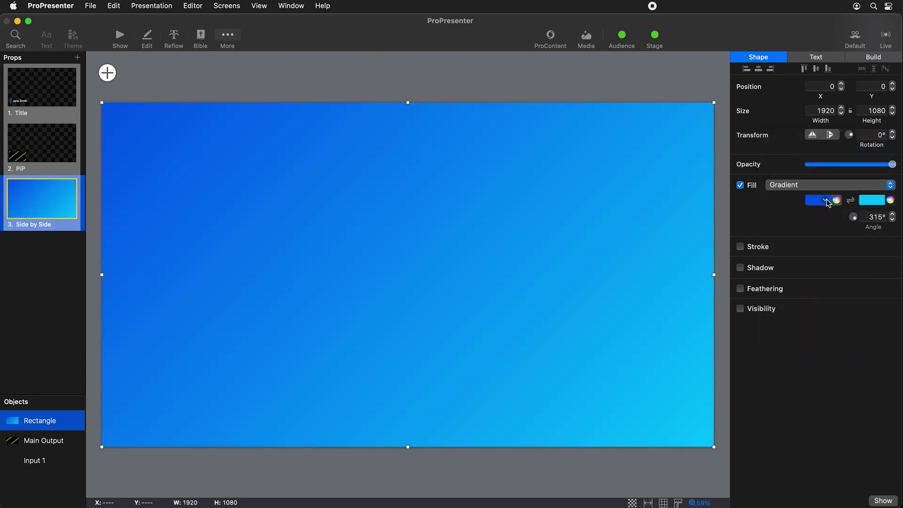
left_click(827, 201)
left_click(831, 269)
left_click(873, 200)
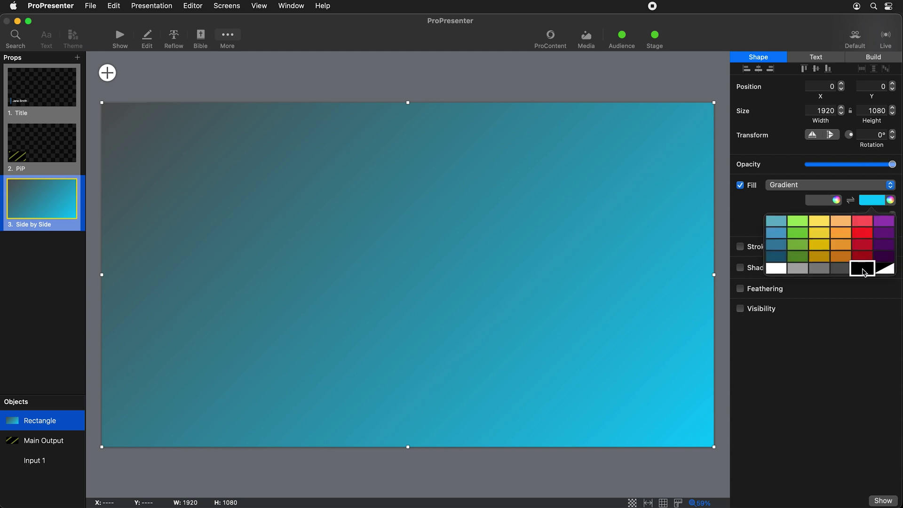
left_click(865, 269)
Move the gradient rectangle to the bottom of the Objects list and return to the show view.
left_click_drag(35, 431, 42, 466)
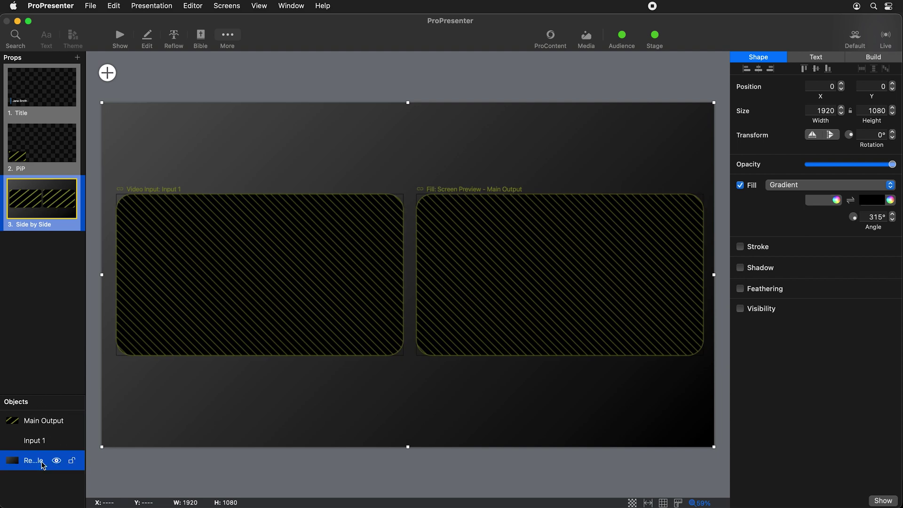
left_click(265, 458)
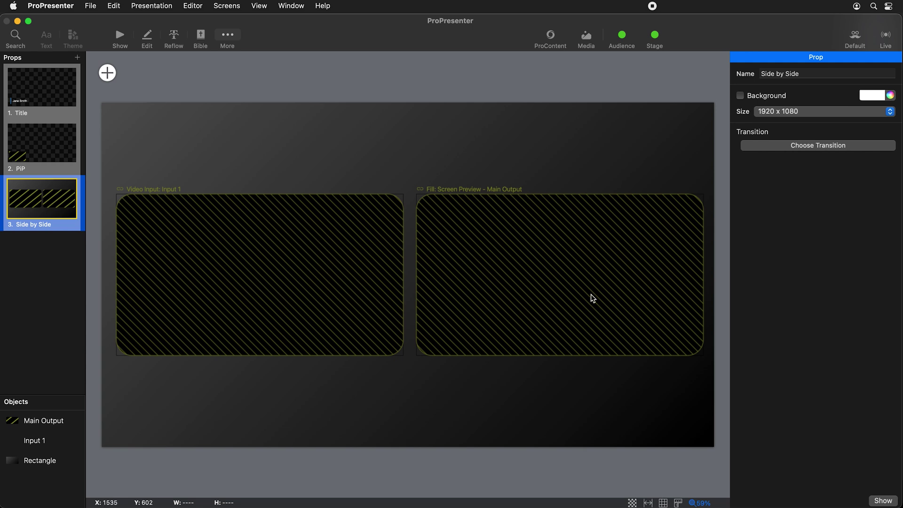
left_click(120, 35)
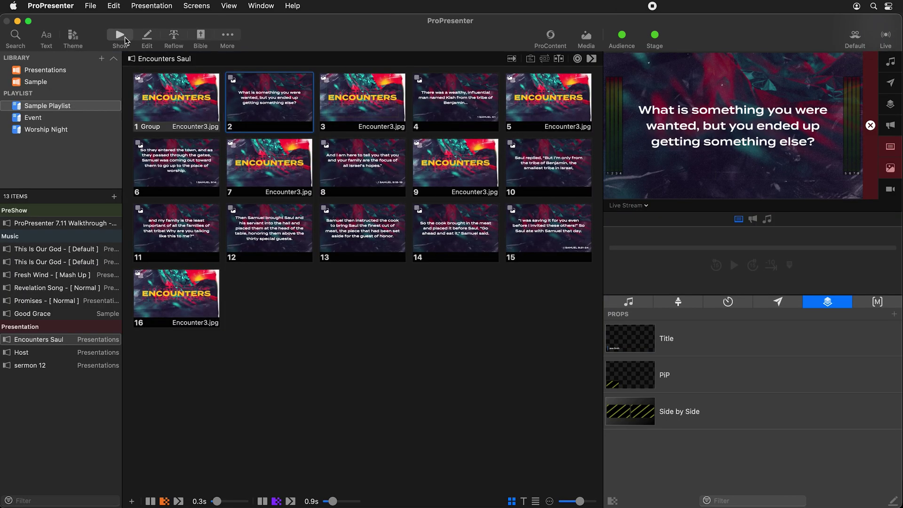
Put the Side by Side prop live over slides 4, 5, 3 and 8, then clear it.
left_click(707, 415)
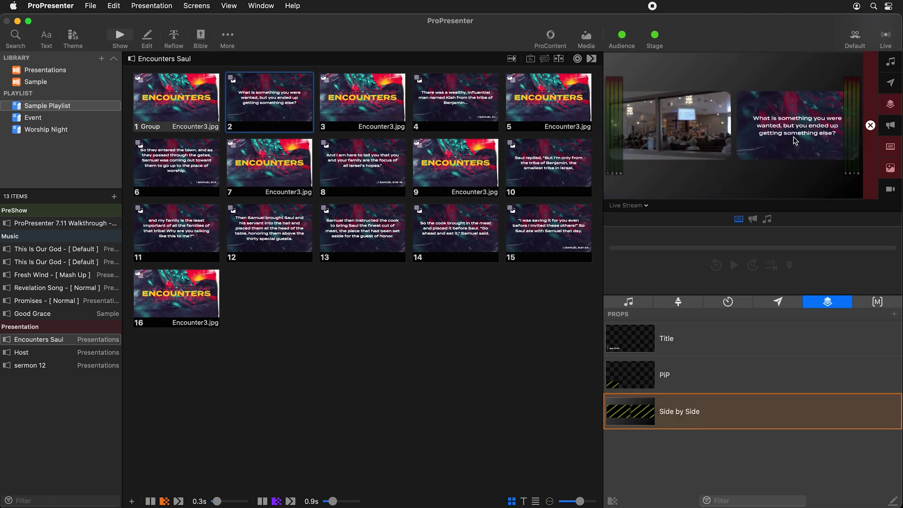
left_click(448, 107)
key("Right")
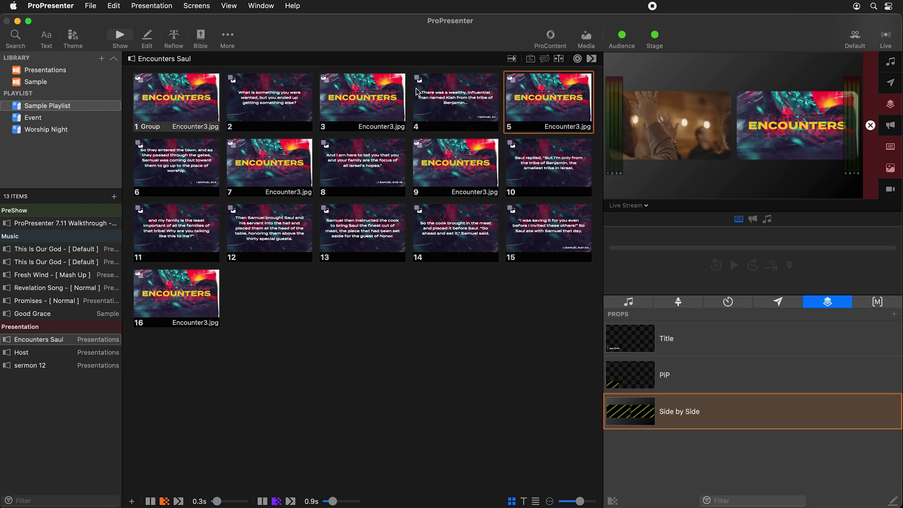
left_click(394, 104)
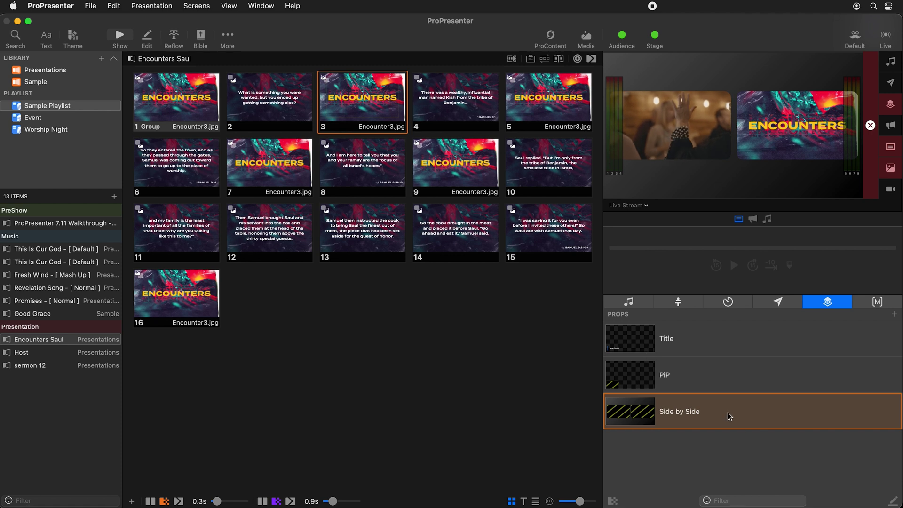
left_click(401, 166)
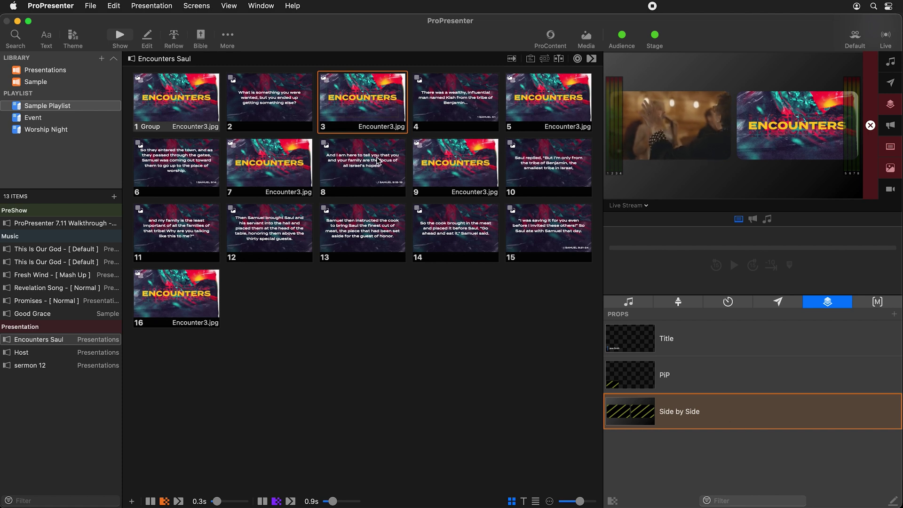
left_click(706, 412)
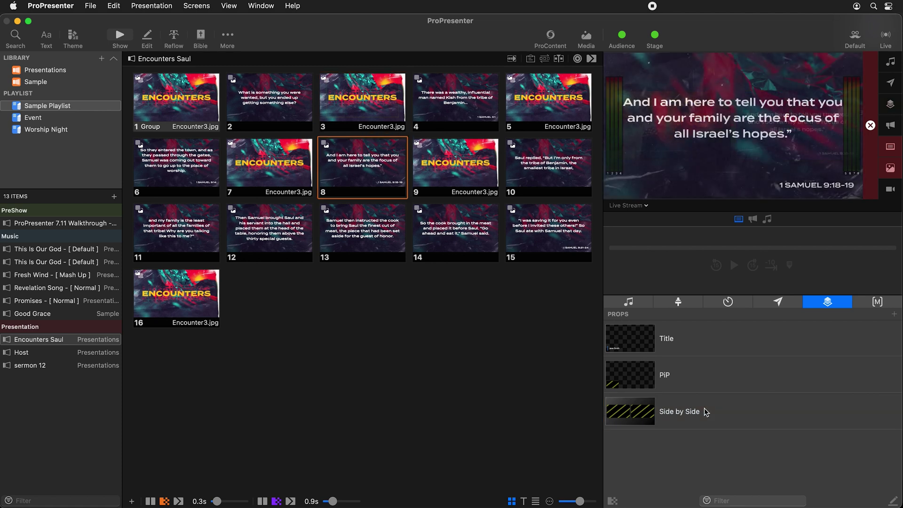